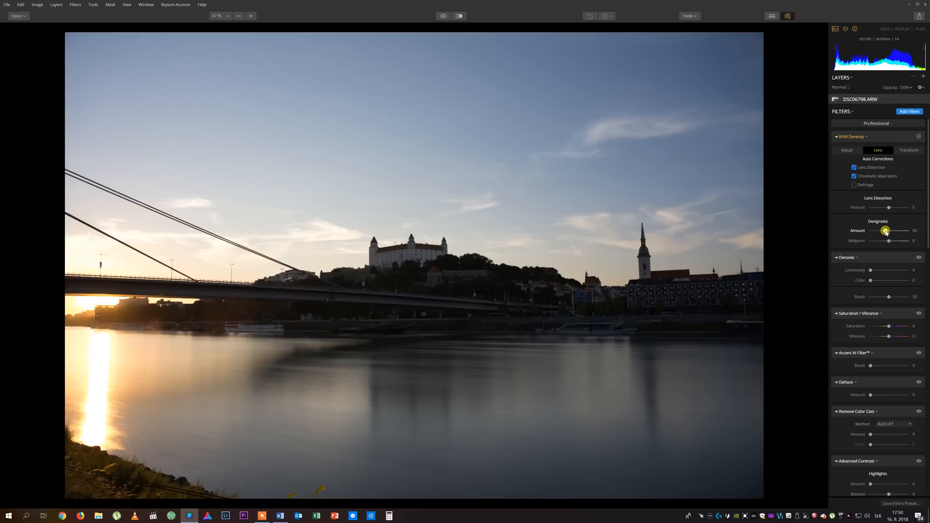
Set the RAW Develop Devignette amount to 100, then raise the Shadows slider on the Adjust tab.
left_click_drag(886, 232, 890, 232)
left_click(847, 150)
left_click_drag(889, 235, 904, 248)
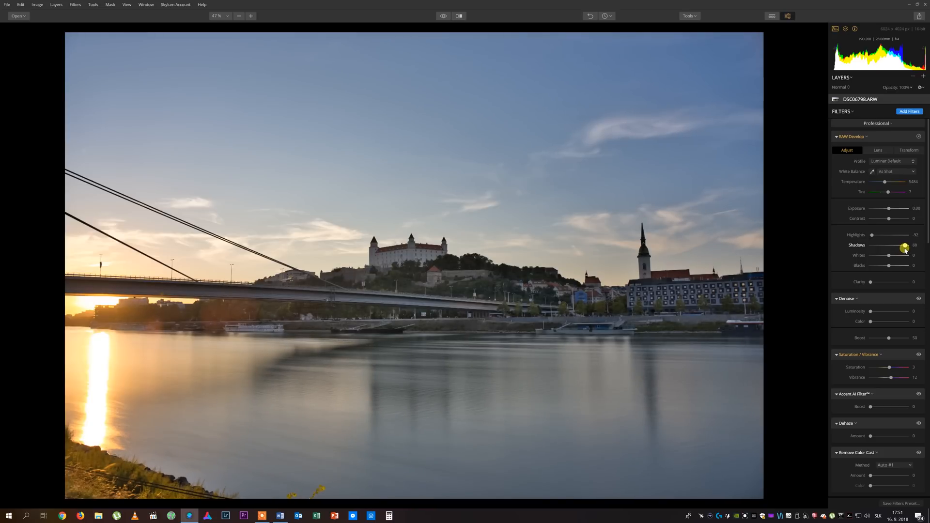
Add a point low on the tone curve and pull it up to lift the shadows.
left_click(865, 333)
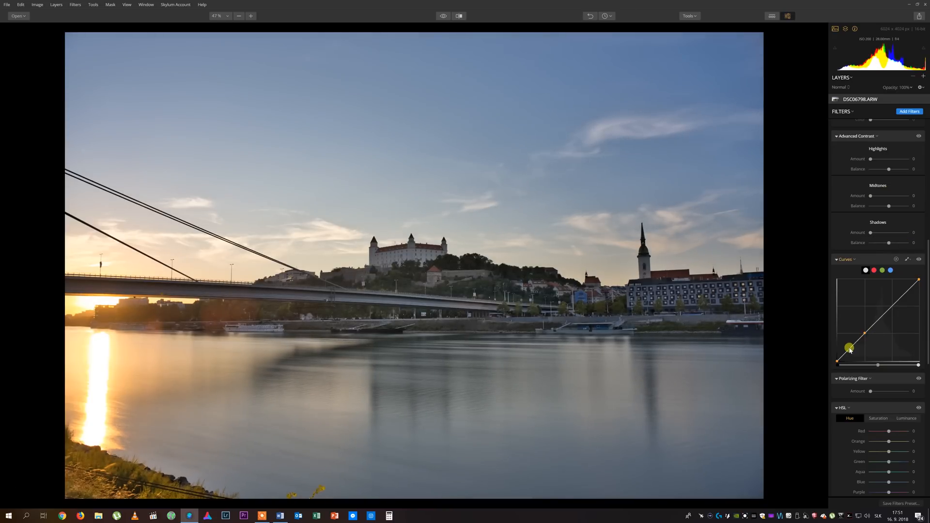
left_click_drag(850, 348, 855, 350)
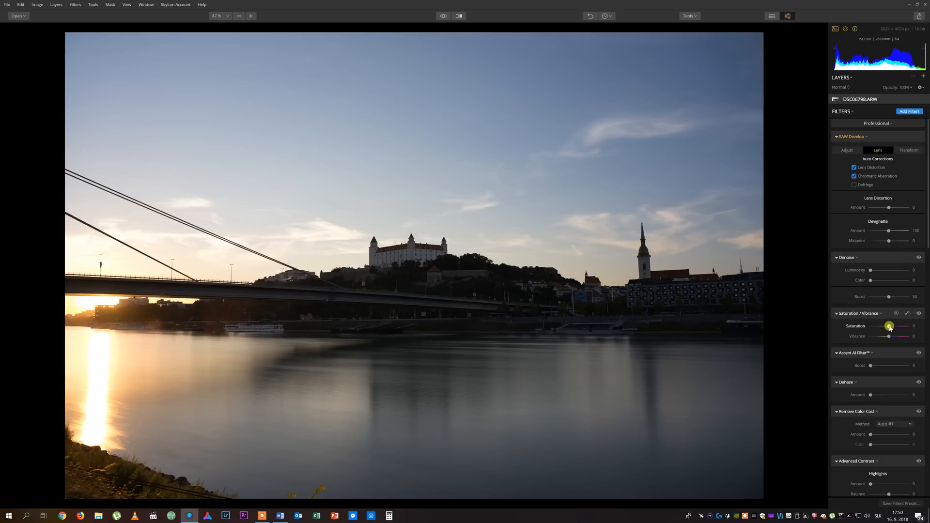
Raise the saturation slightly and set the Polarizing Filter amount to about 44.
left_click_drag(889, 327, 891, 329)
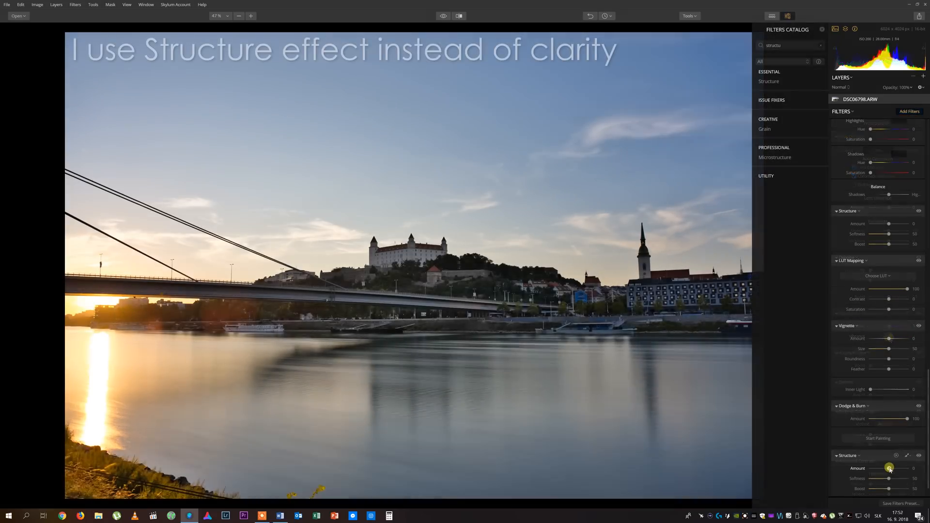
left_click_drag(889, 471, 891, 473)
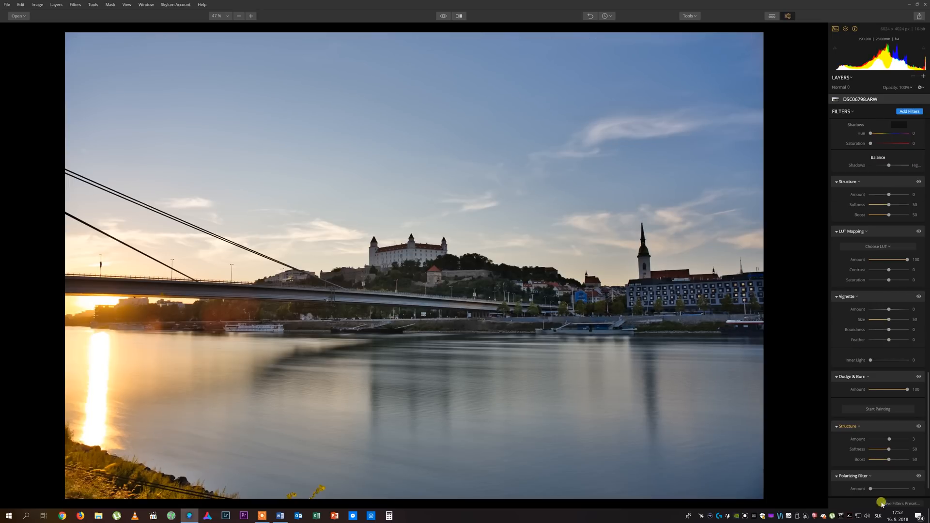
left_click_drag(871, 489, 887, 499)
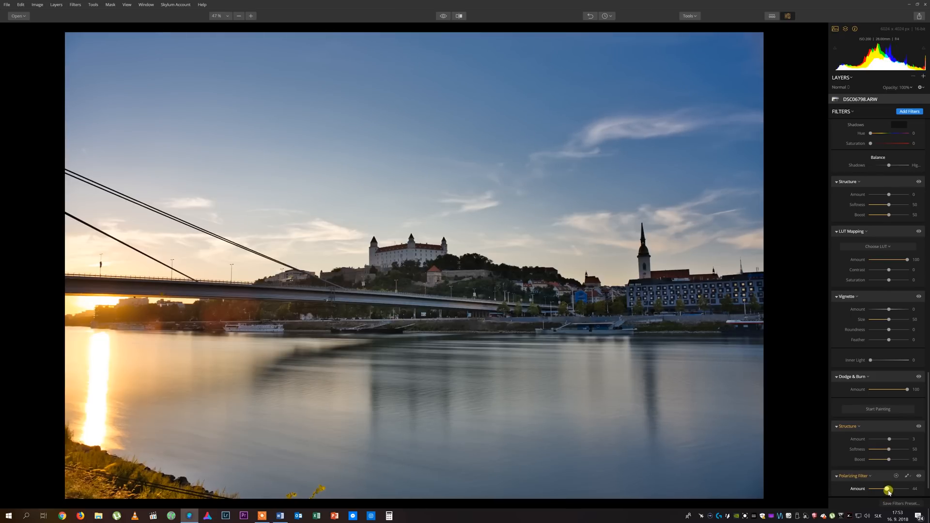
Set the Split Toning highlights saturation to about 29 and the shadows saturation to about 10.
scroll(887, 489, "up", 3)
left_click_drag(872, 268, 882, 270)
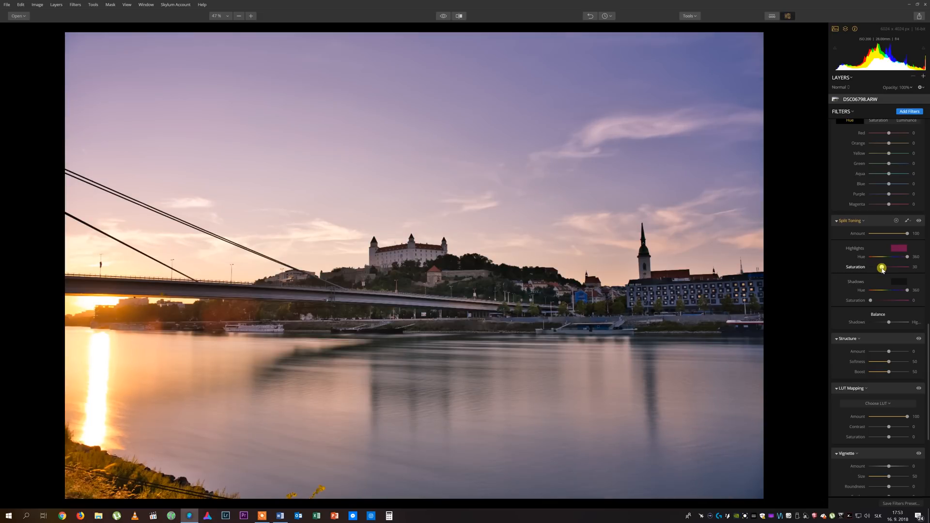
left_click_drag(871, 300, 876, 303)
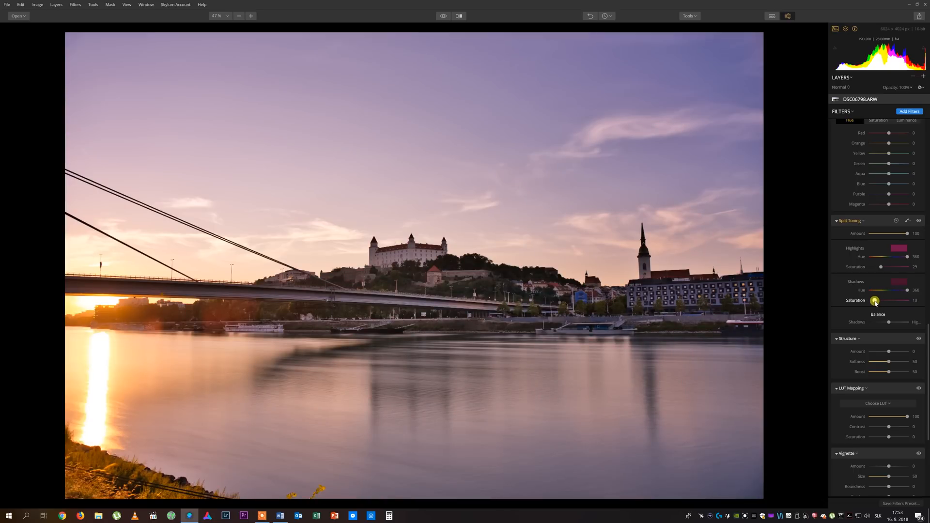
left_click_drag(877, 267, 879, 267)
Nudge the blue luminance in the HSL filter and return to its Hue tab.
left_click(907, 121)
mouse_move(889, 187)
left_mouse_down()
mouse_move(881, 190)
mouse_move(889, 194)
left_mouse_up()
left_click(850, 123)
scroll(886, 190, "up", 10)
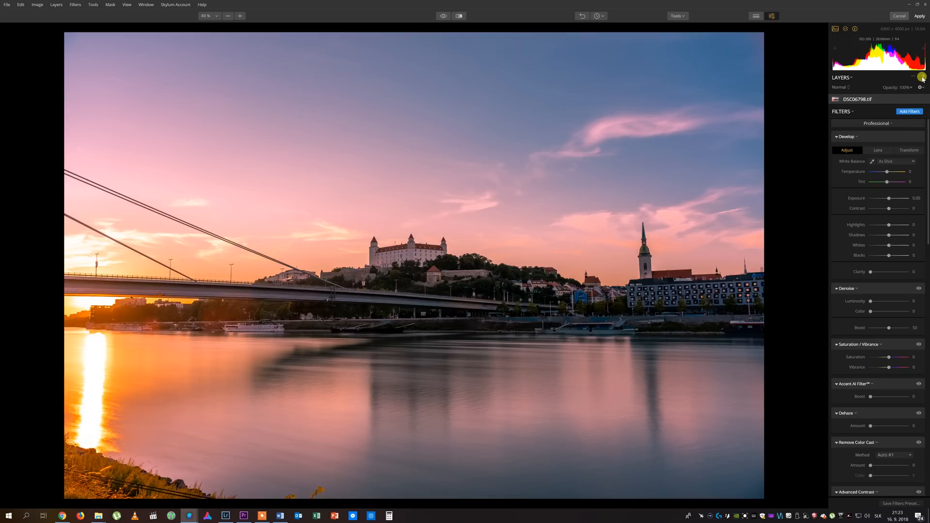
Add a new adjustment layer and load a filter workspace onto it.
left_click(923, 78)
left_click(905, 87)
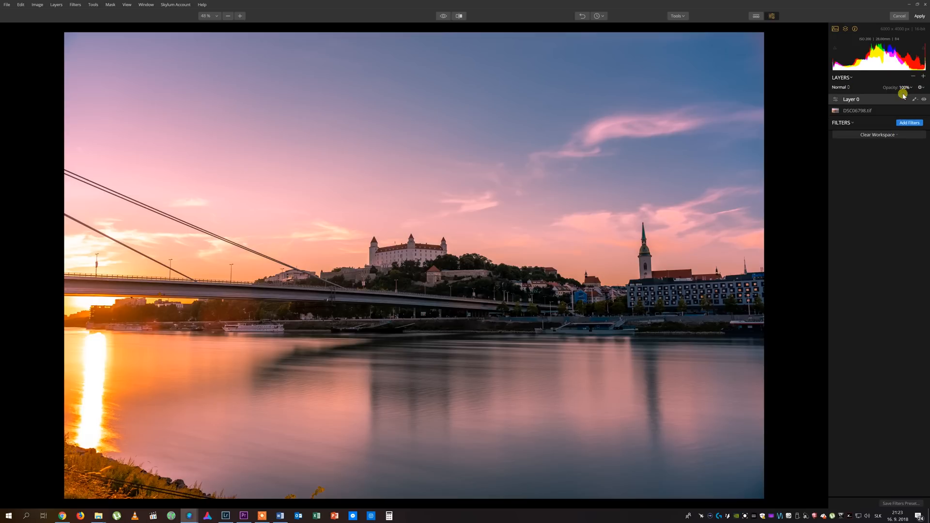
left_click(883, 134)
left_click(875, 153)
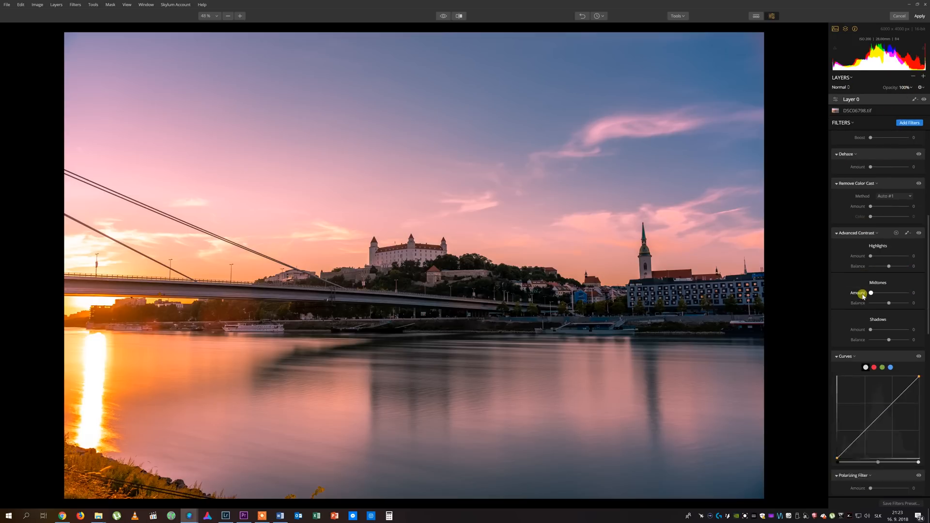
Open the Curves mask brush and paint across the middle of the image around the castle.
scroll(863, 295, "down", 2)
left_click(907, 304)
mouse_move(489, 277)
left_mouse_down()
mouse_move(638, 271)
mouse_move(633, 231)
mouse_move(635, 306)
left_mouse_up()
Bend the masked Curves upward with two points to brighten the painted area.
scroll(637, 266, "down", 3)
mouse_move(878, 366)
left_mouse_down()
mouse_move(864, 401)
mouse_move(854, 383)
left_mouse_up()
left_click_drag(879, 366, 899, 343)
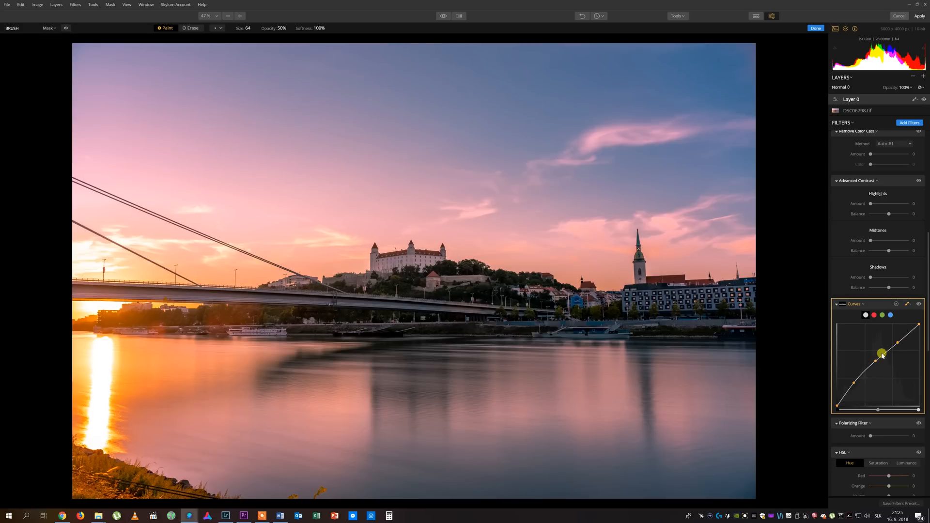
Toggle the Curves filter visibility on and off to compare its effect.
left_click(919, 304)
left_click(919, 305)
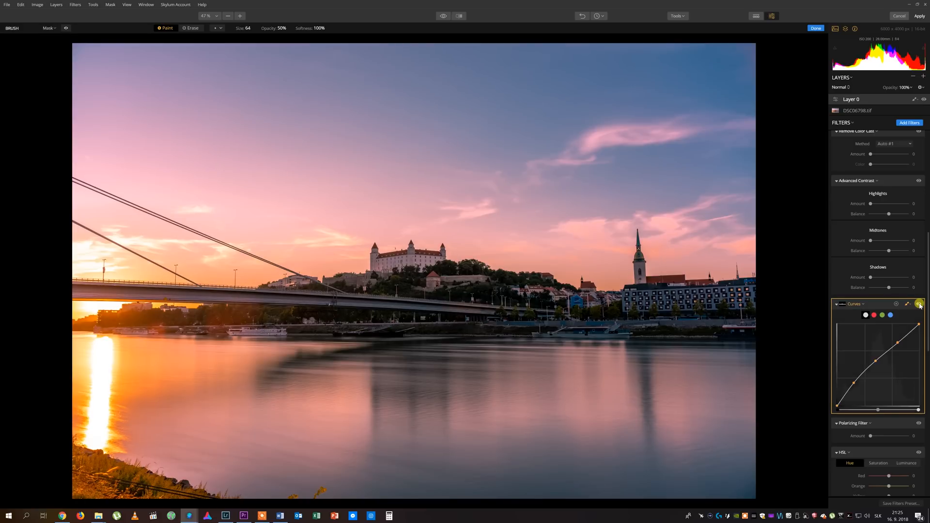
left_click(919, 304)
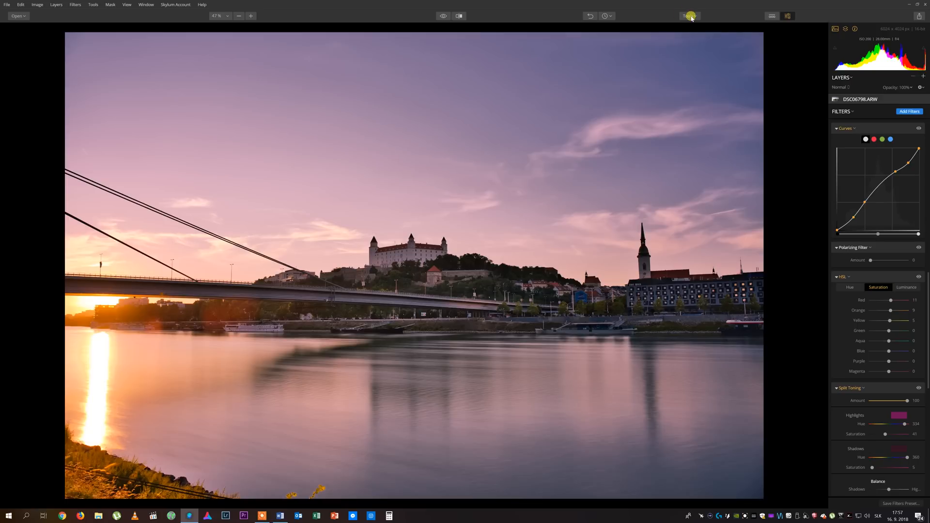
Crop the image to a 16:9 aspect ratio and apply the crop.
left_click(696, 17)
left_click(710, 24)
left_click(90, 29)
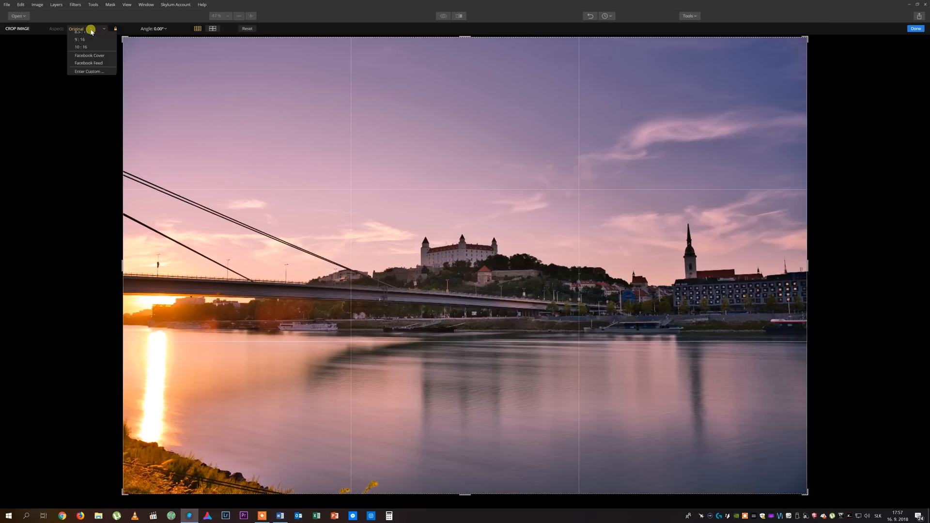
left_click(92, 68)
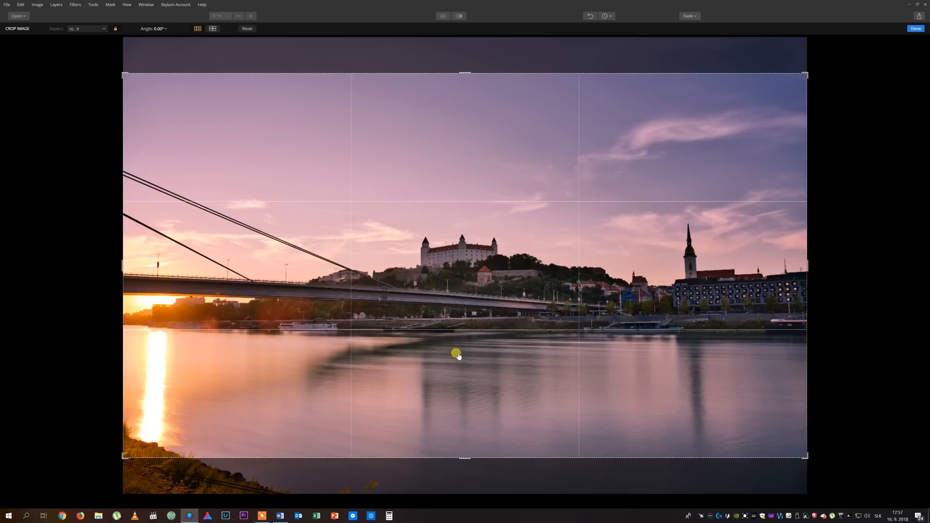
key("Return")
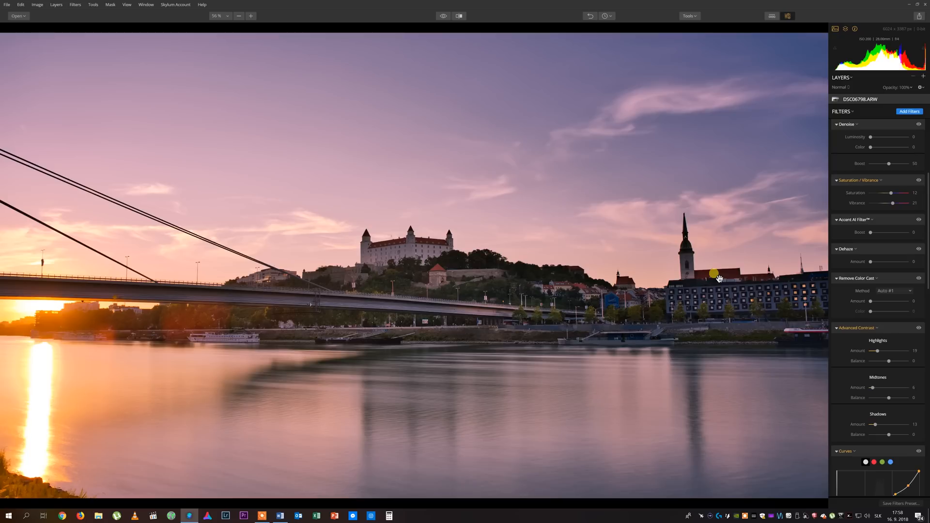
Open the Export to Image dialog from the share menu.
left_click(919, 18)
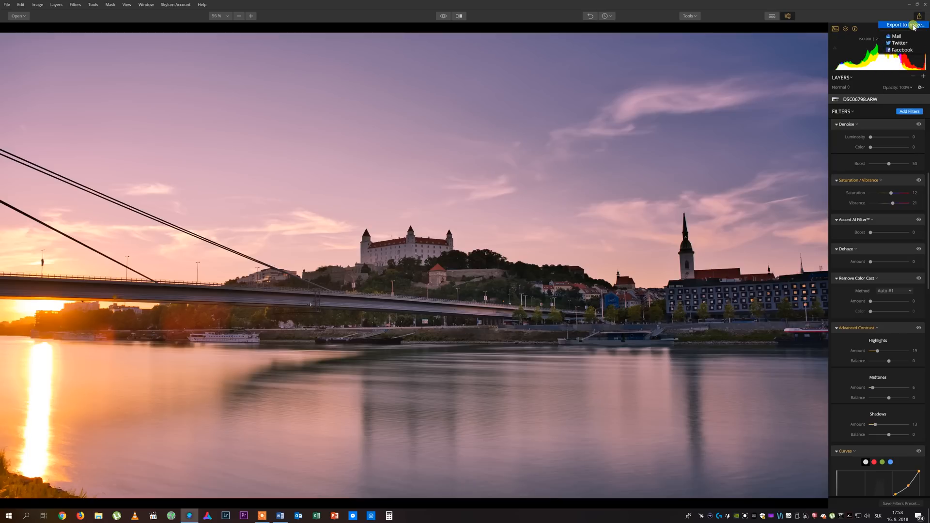
left_click(917, 23)
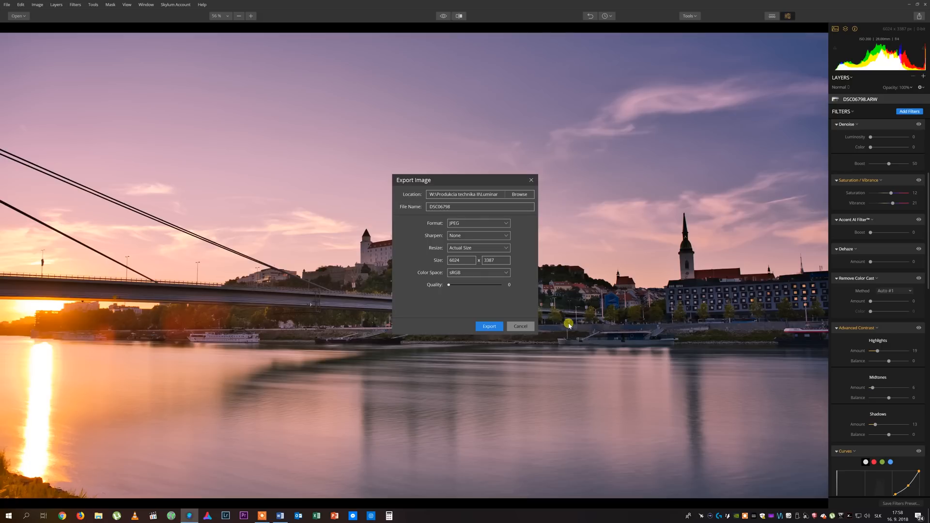
In Lightroom, send the selected photo to Luminar 2018 through the Export > Open source command.
right_click(539, 287)
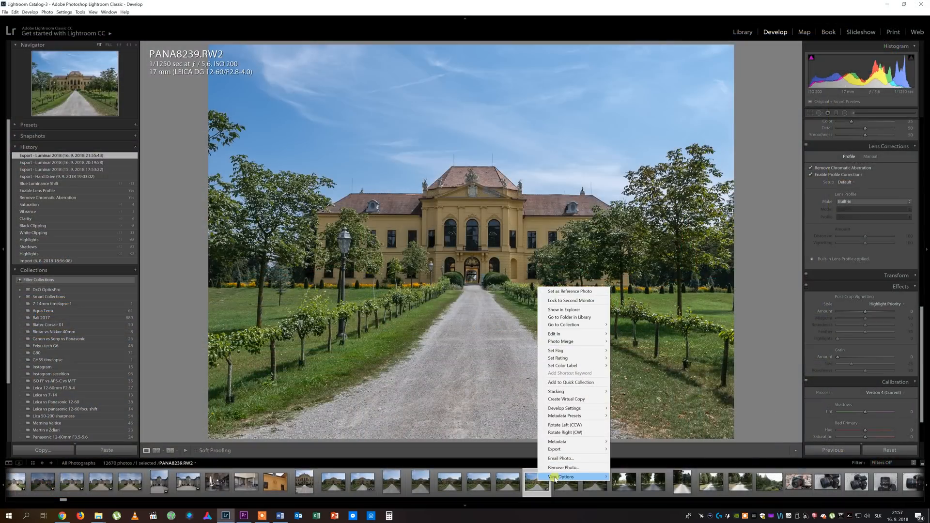
mouse_move(596, 452)
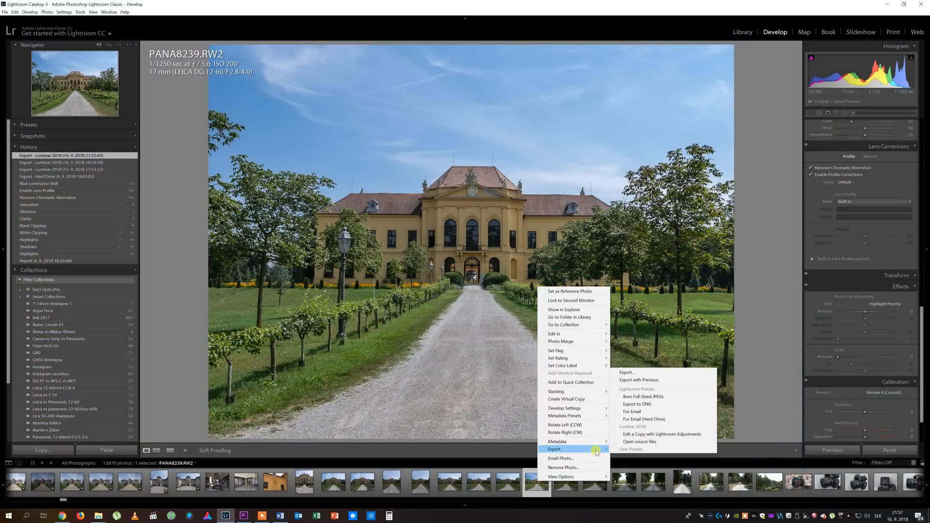
left_click(652, 442)
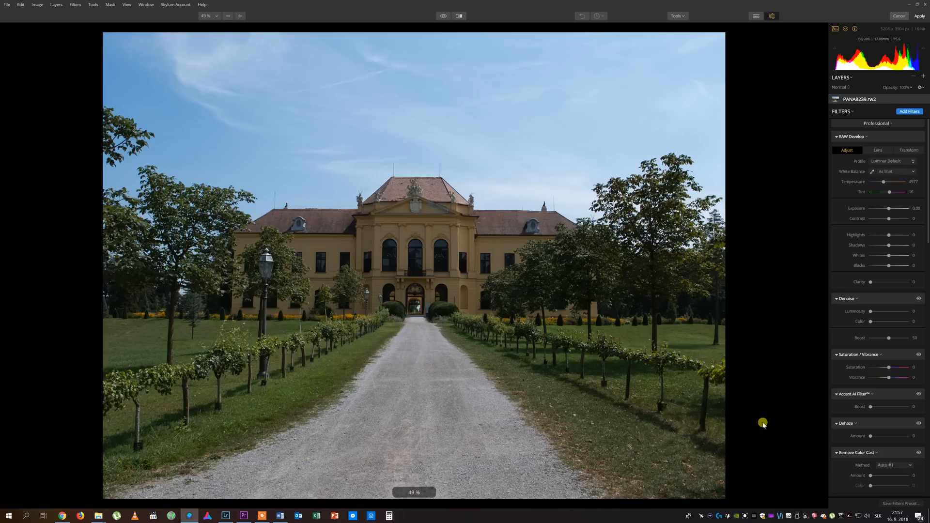
Enable Lens Distortion and Chromatic Aberration auto corrections on the Lens tab, then return to Adjust.
left_click(879, 150)
left_click(873, 170)
left_click(872, 176)
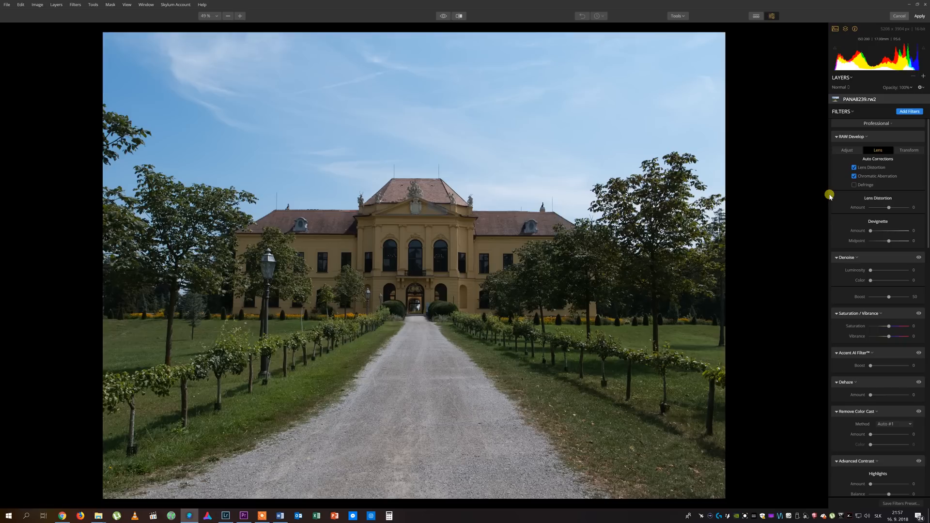
left_click(847, 151)
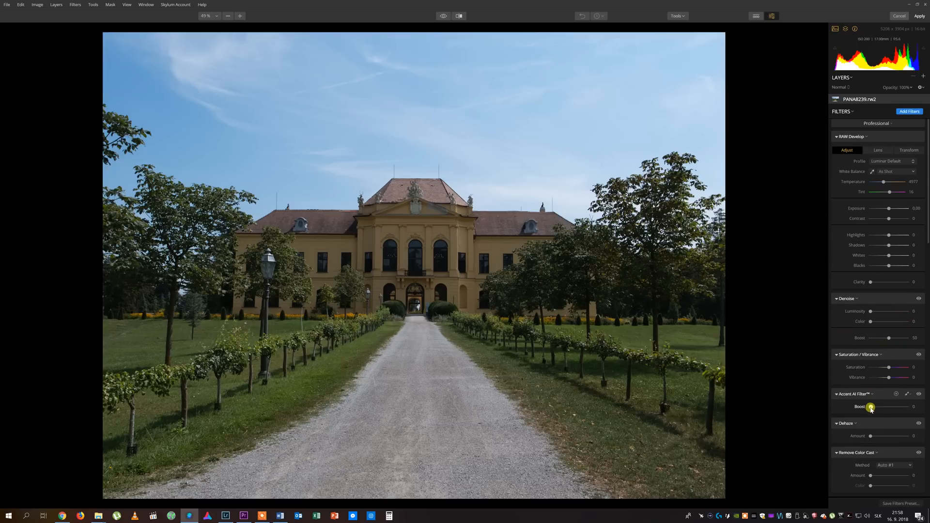
Set the Accent AI Filter boost to 100 and compare before and after in split view.
left_click_drag(870, 409, 917, 411)
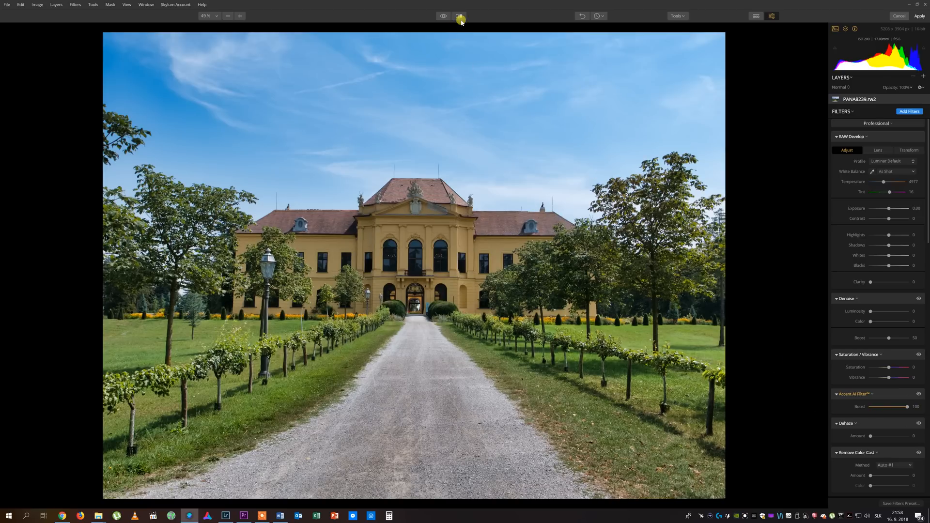
left_click(460, 16)
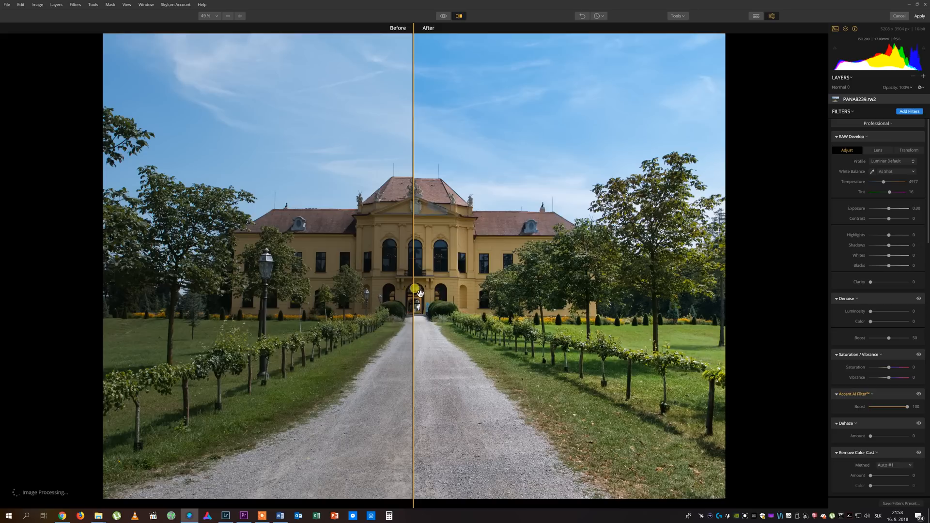
left_click_drag(412, 297, 131, 301)
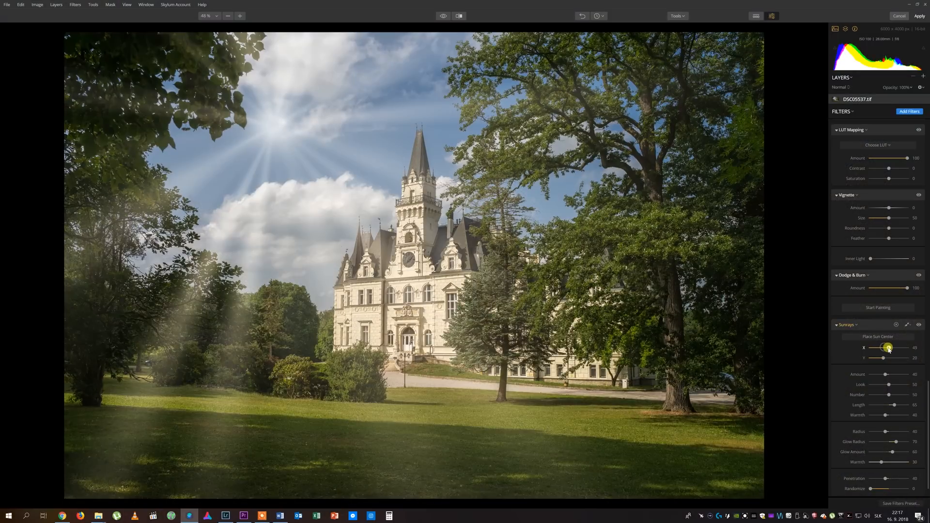
Adjust the Structure filter amount slightly.
left_click_drag(886, 349, 873, 396)
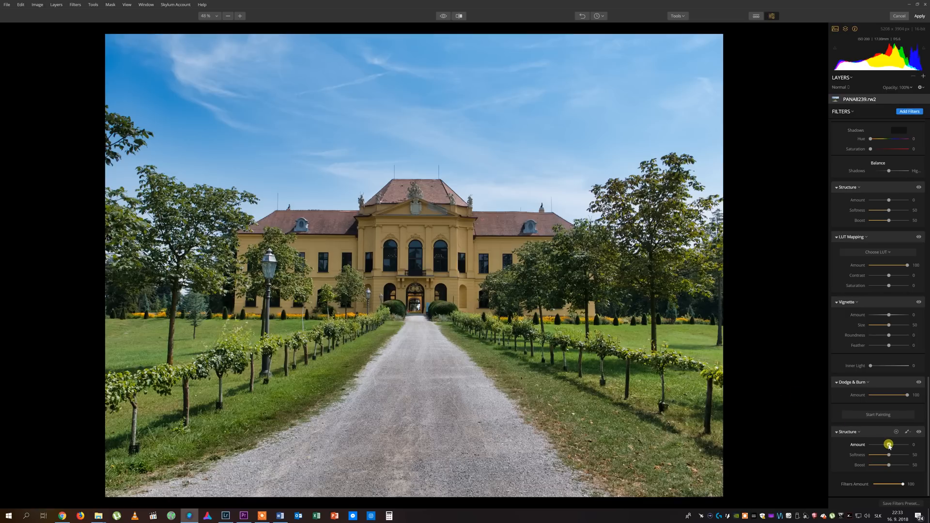
left_click_drag(889, 445, 890, 445)
left_click_drag(891, 446, 891, 446)
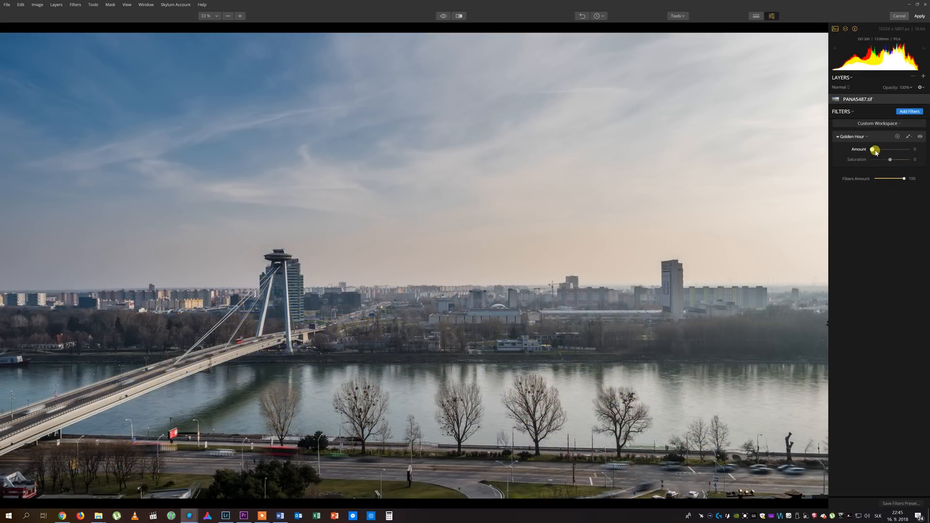
Set the Golden Hour amount to about 30 and sweep the before/after divider across the image.
left_click_drag(875, 153, 879, 154)
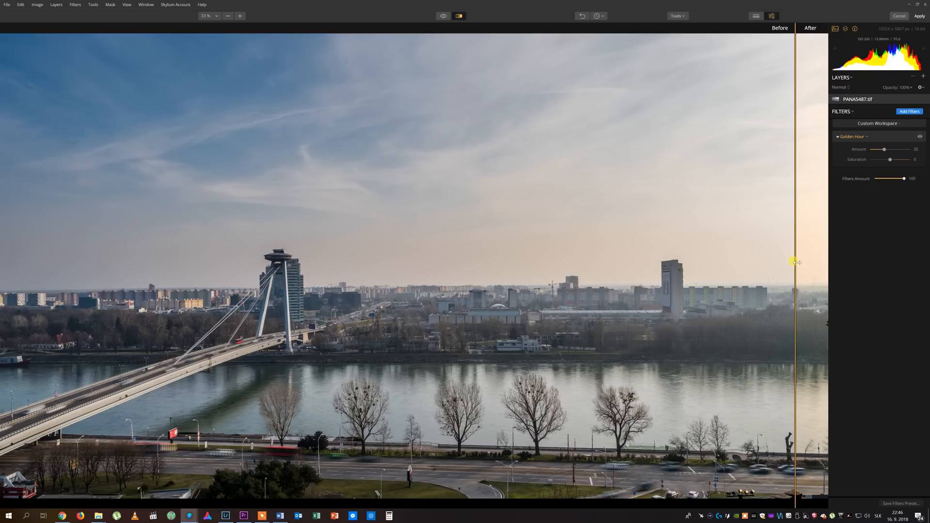
left_click_drag(795, 262, 10, 240)
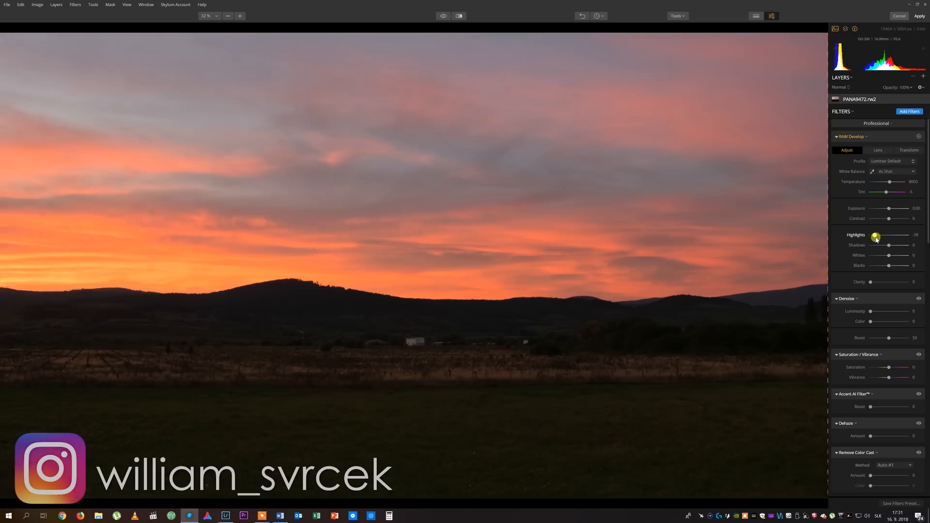
Lower the highlights and adjust the shadows and blacks in RAW Develop for the sunset photo.
left_click_drag(876, 236, 873, 236)
left_click_drag(889, 246, 887, 266)
scroll(880, 290, "down", 1)
left_click_drag(890, 349, 891, 351)
In HSL, lower the blue luminance, adjust the orange luminance, and open the Saturation tab.
scroll(886, 349, "down", 20)
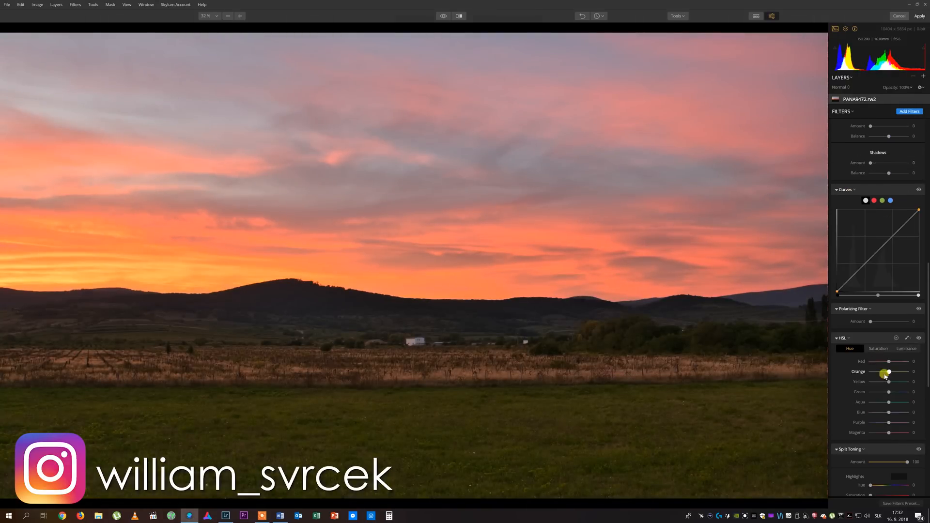
left_click(906, 349)
left_click_drag(889, 412, 877, 412)
left_click(879, 349)
left_click(903, 350)
mouse_move(889, 373)
left_mouse_down()
mouse_move(889, 363)
mouse_move(890, 378)
left_mouse_up()
left_click(880, 349)
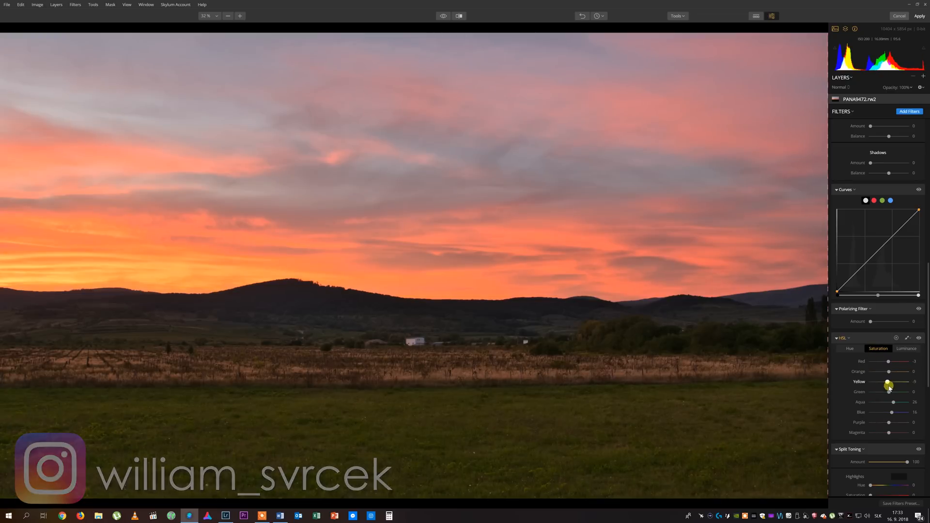
Search the filter catalog for pola, add the Polarizing Filter, and set its amount to about 52.
left_click_drag(927, 328, 887, 186)
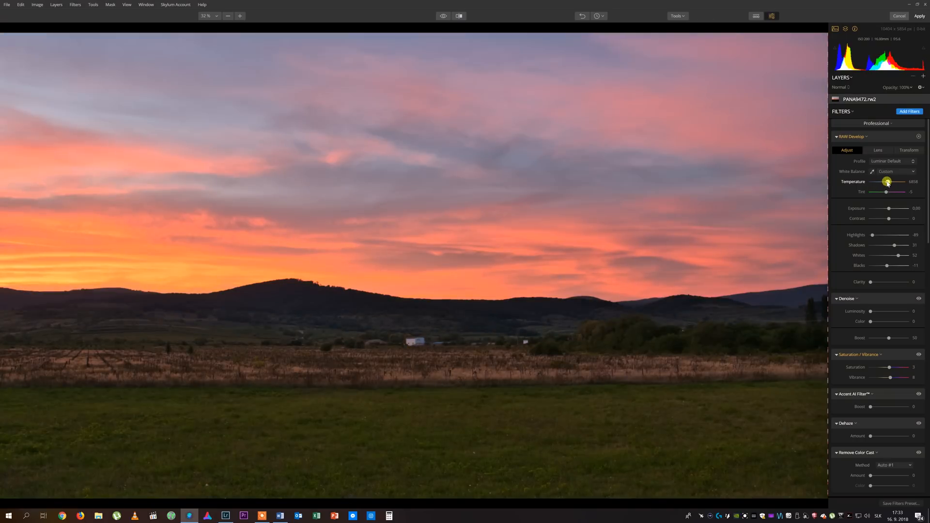
scroll(879, 310, "down", 15)
left_click(910, 112)
type("pola")
left_click(777, 100)
left_click(889, 479)
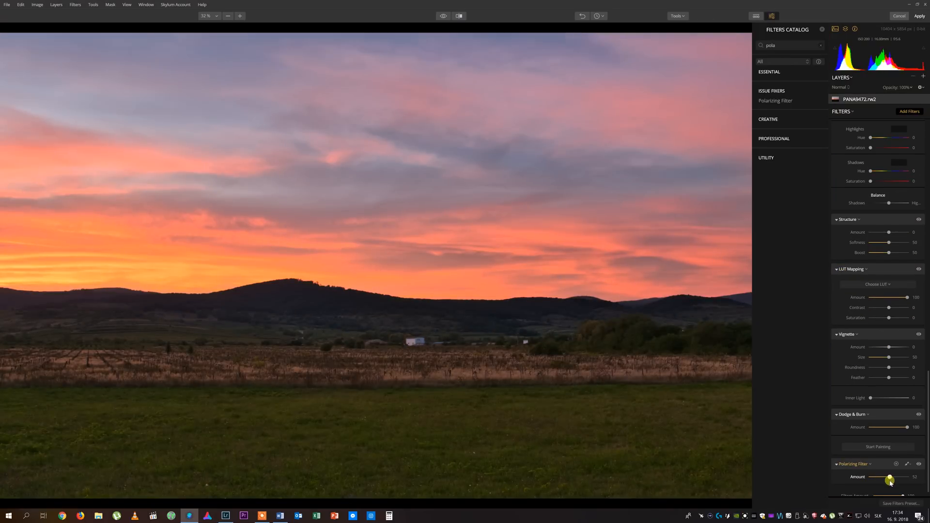
Search the filter catalog for struc and add the Structure filter.
type("struc")
left_click(769, 81)
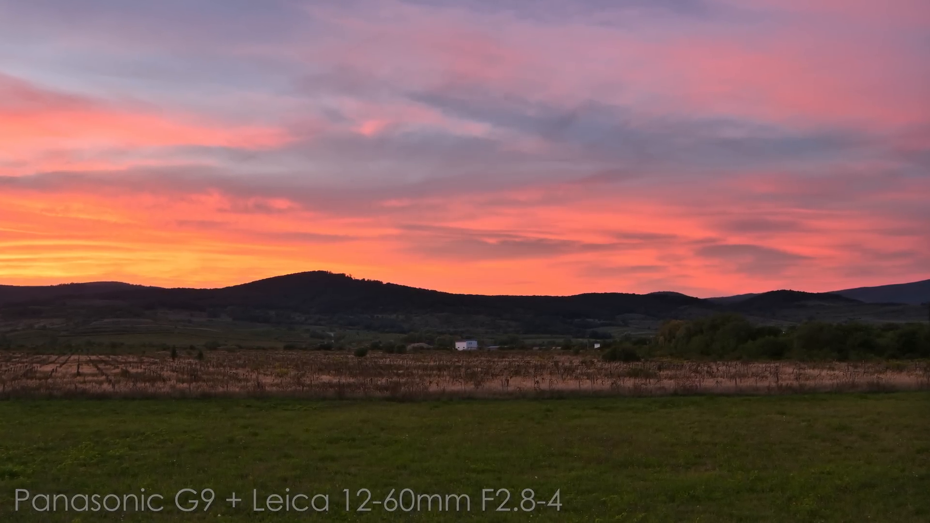
Raise the saturation slightly in the Saturation / Vibrance filter for the butterfly photo.
left_click_drag(869, 237, 891, 255)
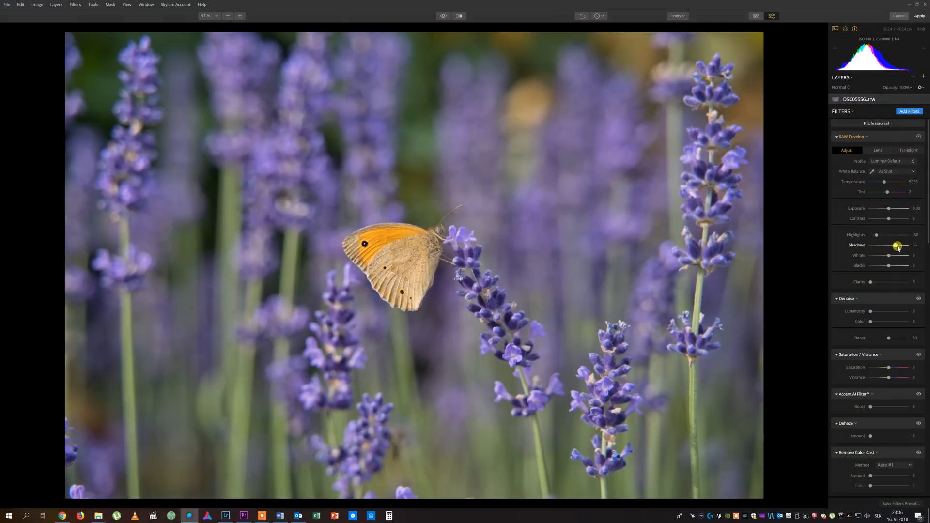
left_click_drag(889, 266, 888, 266)
scroll(891, 291, "down", 2)
left_click_drag(889, 297, 890, 300)
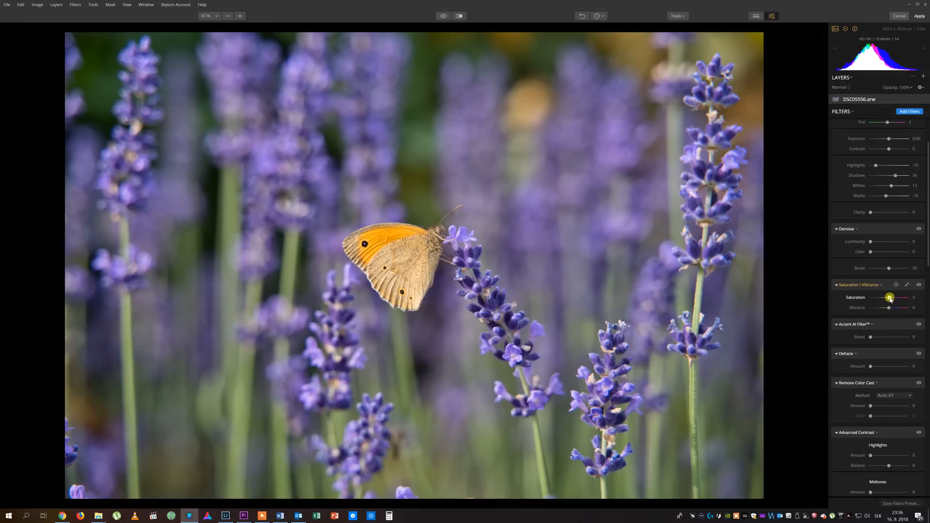
Adjust the Structure amount and the Polarizing Filter amount for the butterfly photo.
left_click(887, 320)
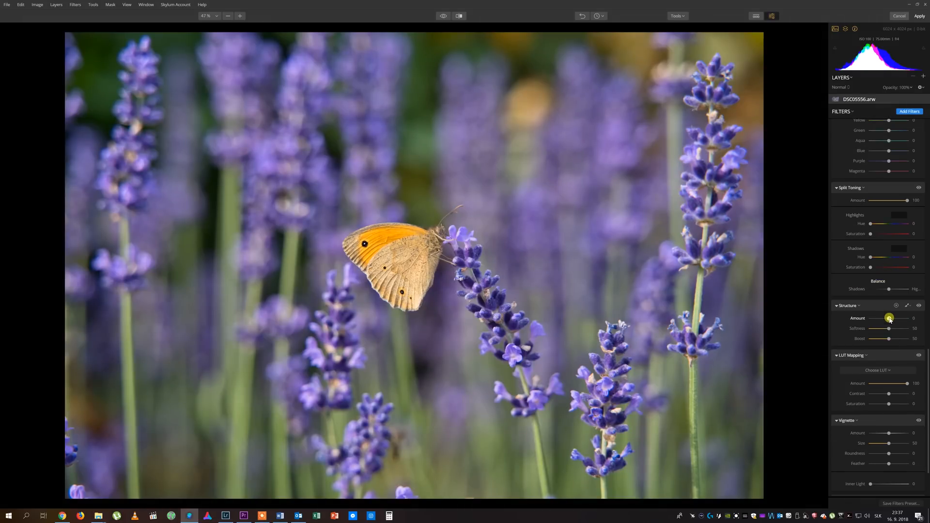
left_click(870, 391)
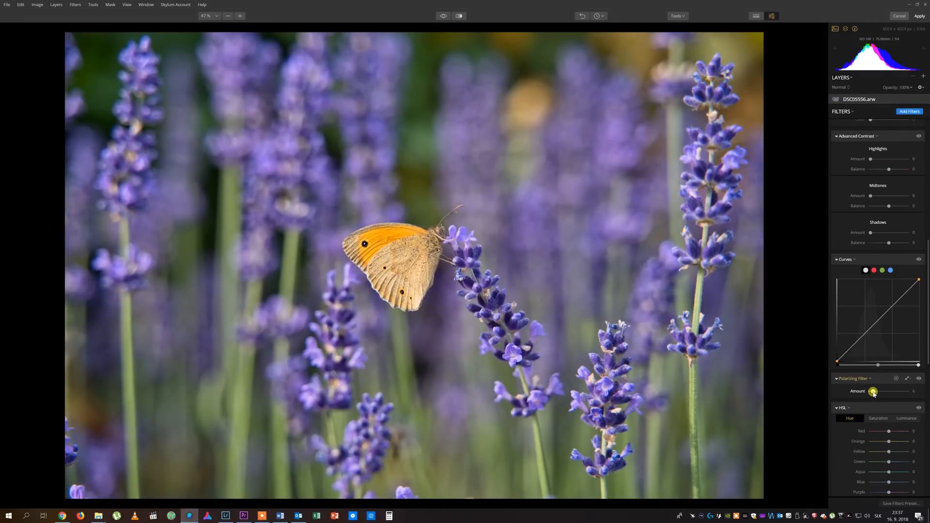
scroll(879, 408, "down", 2)
left_click(879, 348)
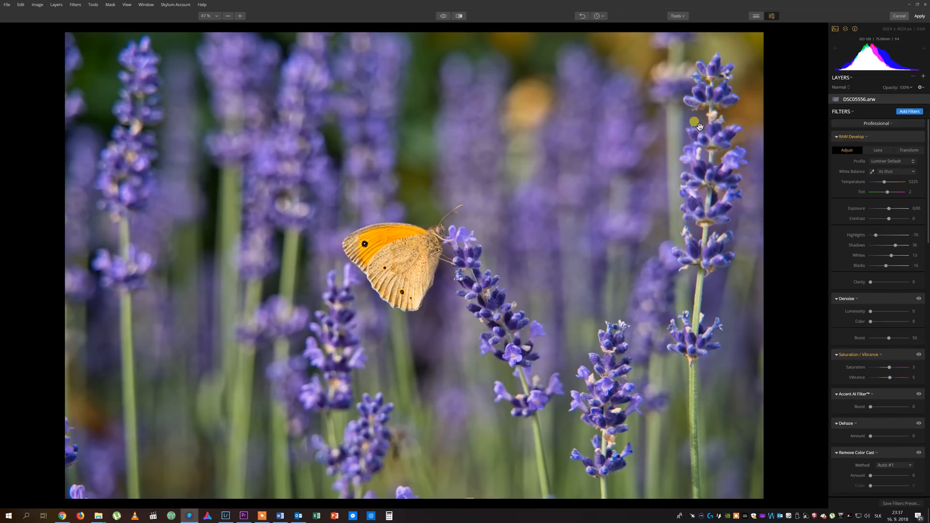
Crop the butterfly photo to a 16:9 aspect ratio, positioning the frame around the butterfly.
left_click(678, 17)
left_click(696, 26)
left_click(104, 30)
left_click(99, 77)
left_click_drag(122, 73, 144, 85)
left_click_drag(427, 246, 451, 264)
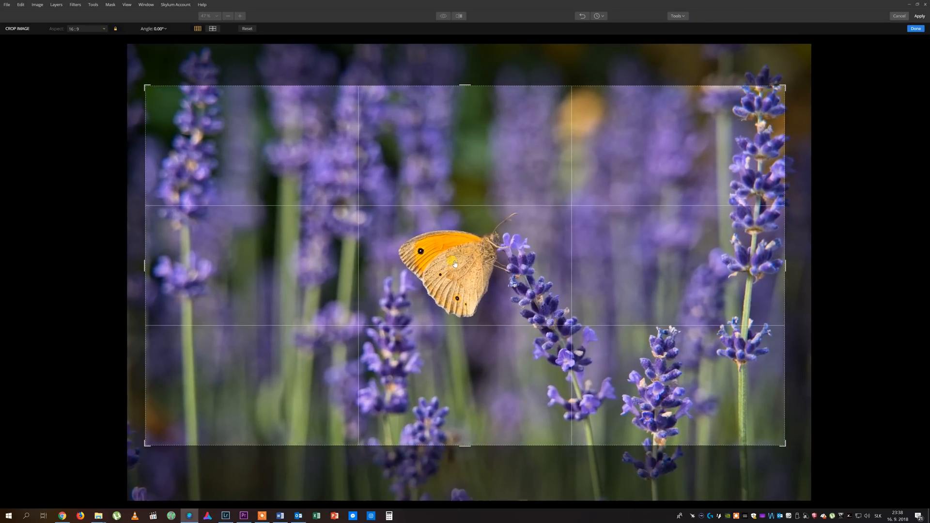
double_click(464, 264)
scroll(880, 339, "down", 15)
left_click_drag(883, 366, 881, 365)
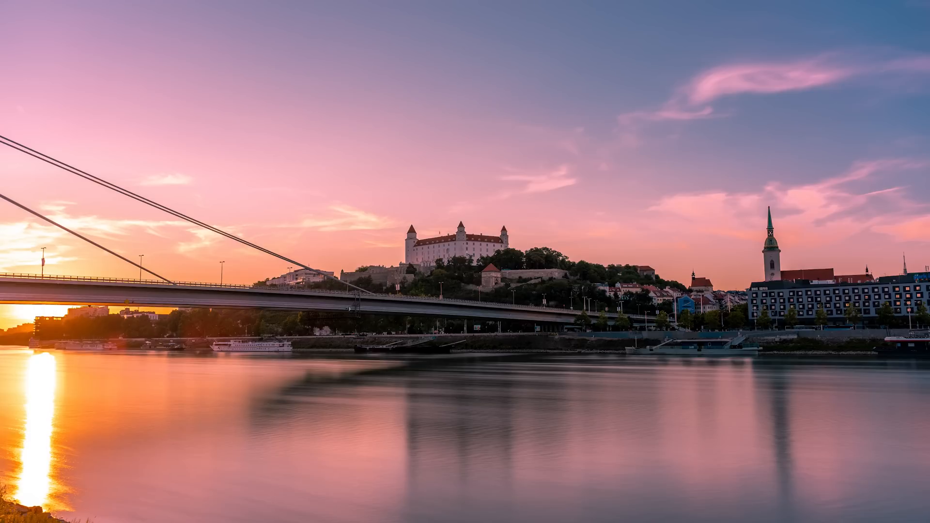